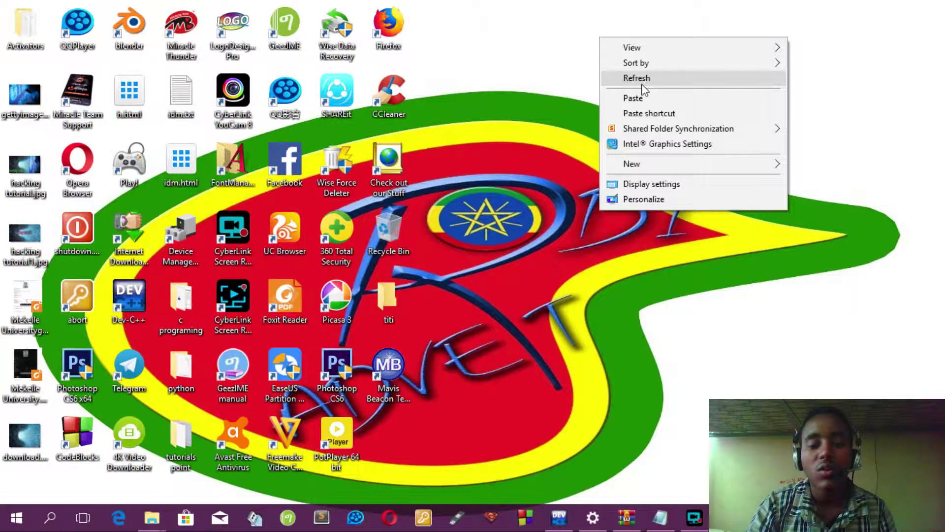
pyautogui.click(636, 78)
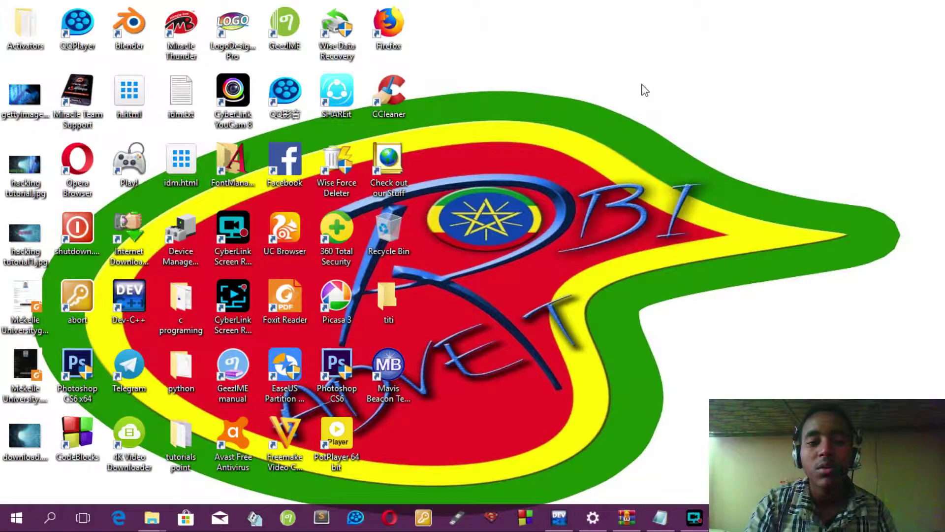
pyautogui.rightClick(584, 41)
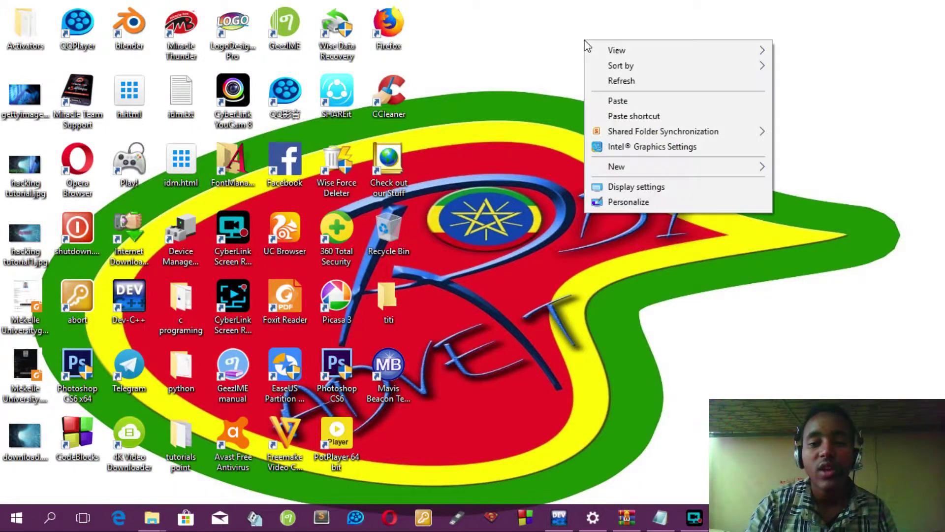
pyautogui.click(611, 79)
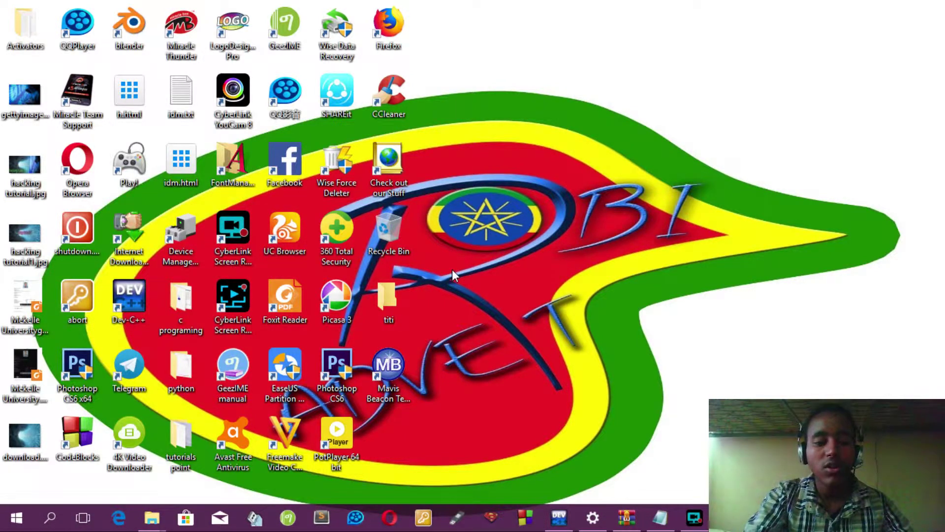
pyautogui.press('super+r')
pyautogui.press('Escape')
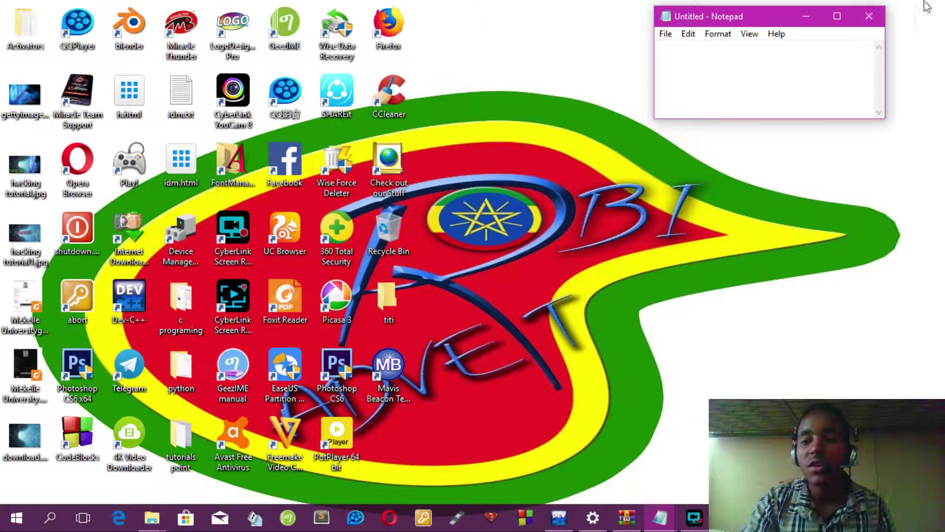
pyautogui.click(869, 17)
pyautogui.rightClick(733, 57)
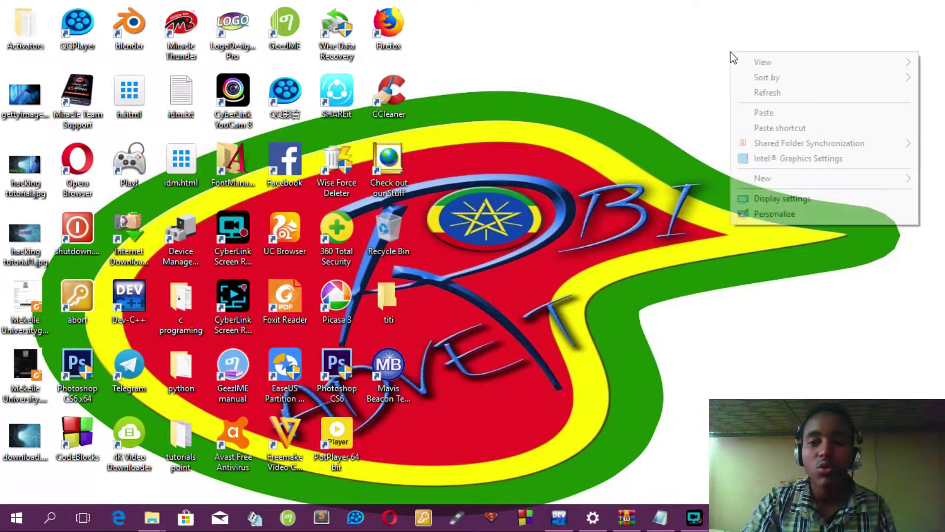
pyautogui.click(763, 96)
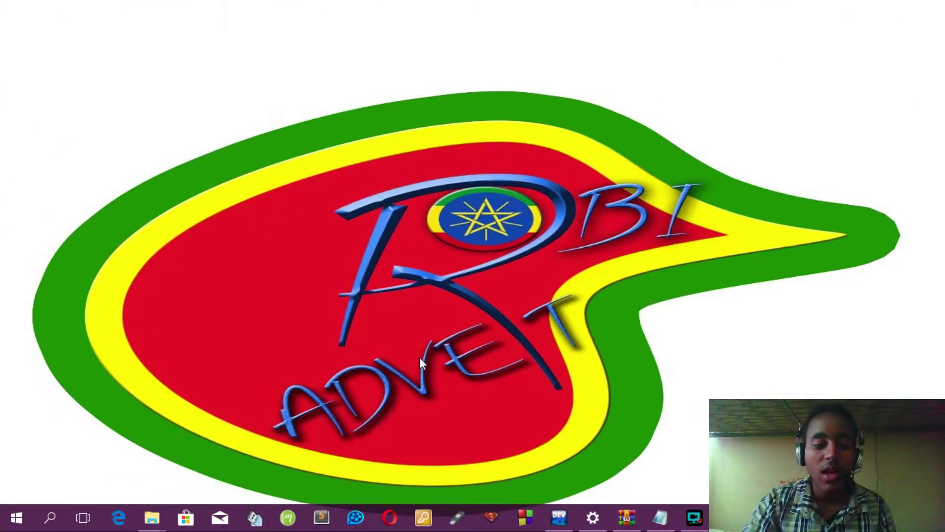
# Open the app folder inside Programs on the DATA (E:) drive.
pyautogui.moveTo(160, 525)
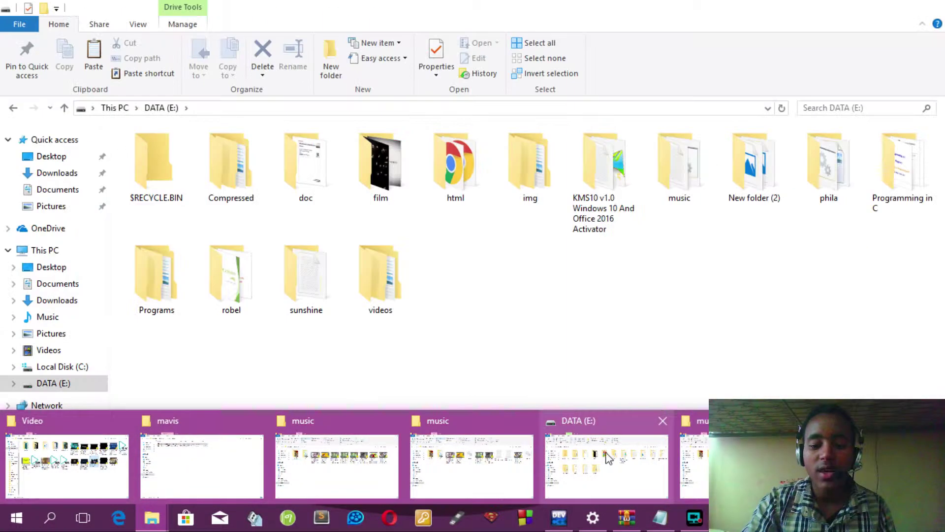
pyautogui.click(610, 460)
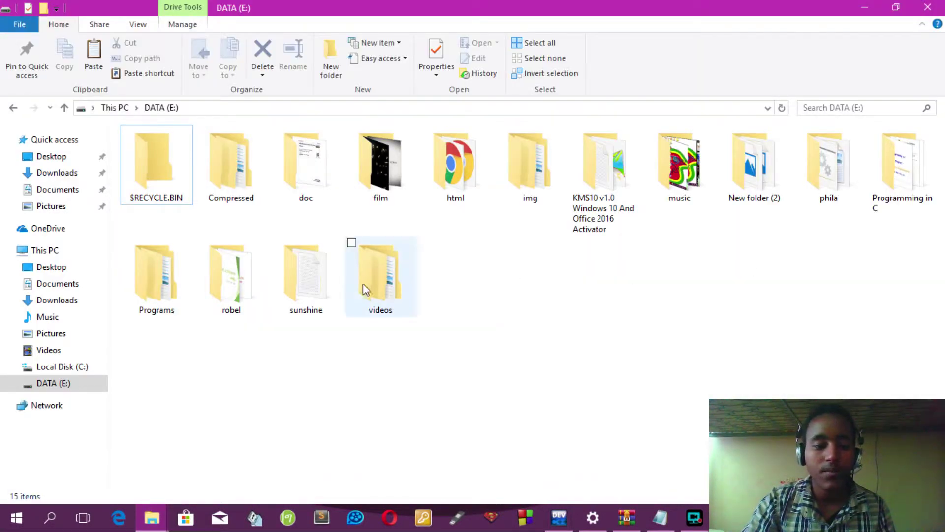
pyautogui.doubleClick(157, 293)
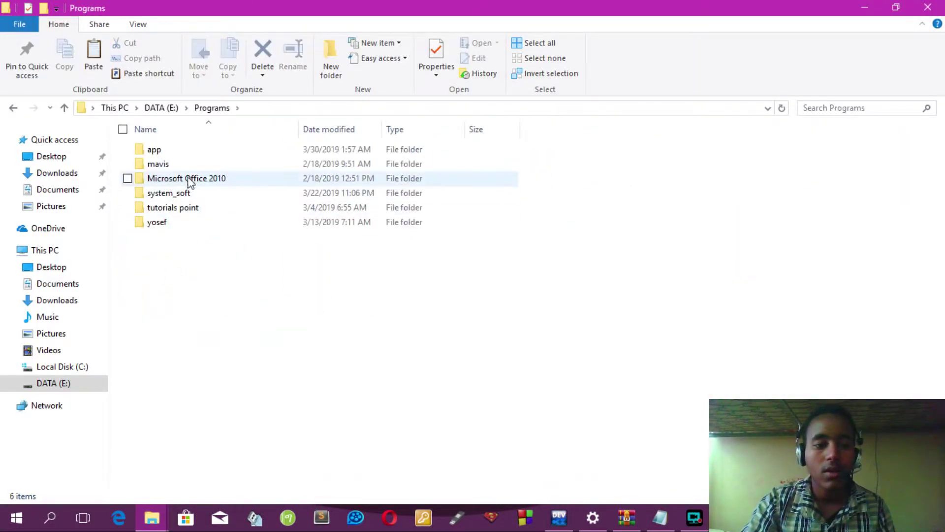
pyautogui.doubleClick(187, 149)
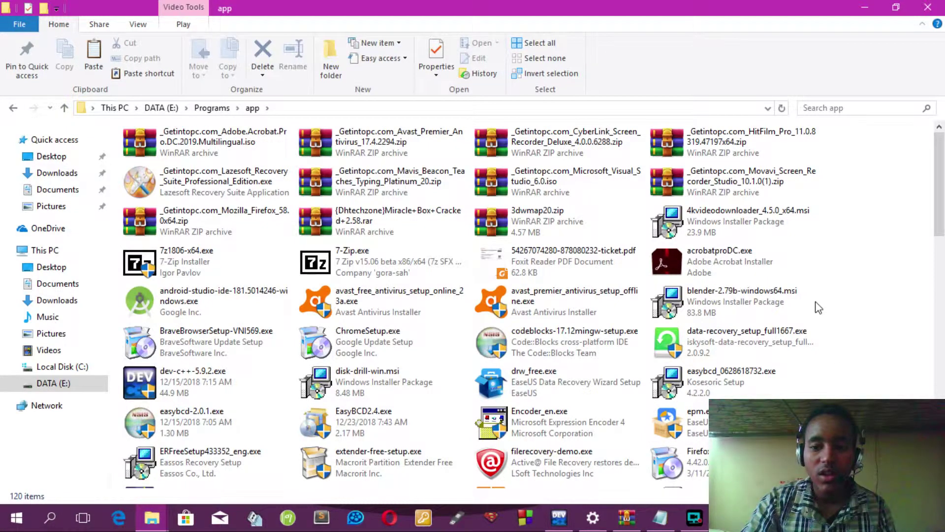
# Find the Internet Download Manager installer idman629build1.exe in the app folder and run it.
pyautogui.scroll(-5, 942, 224)
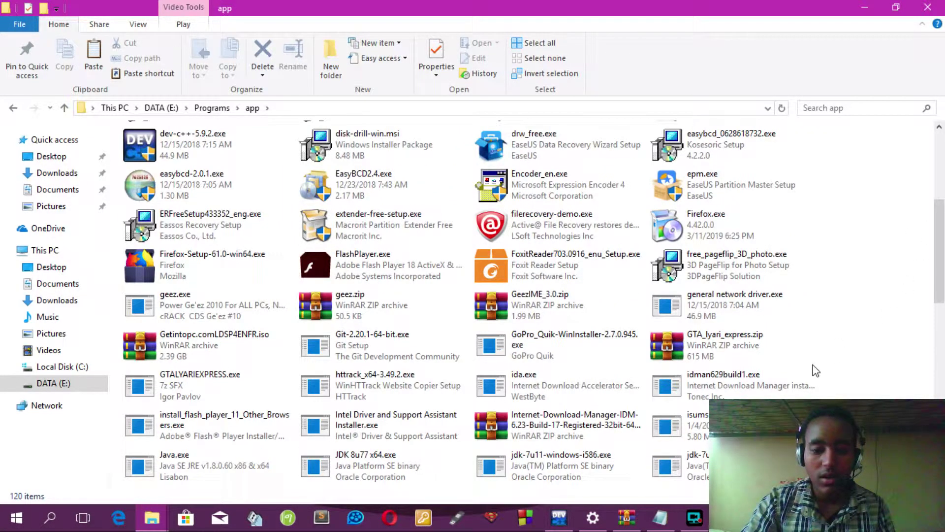
pyautogui.scroll(-5, 546, 431)
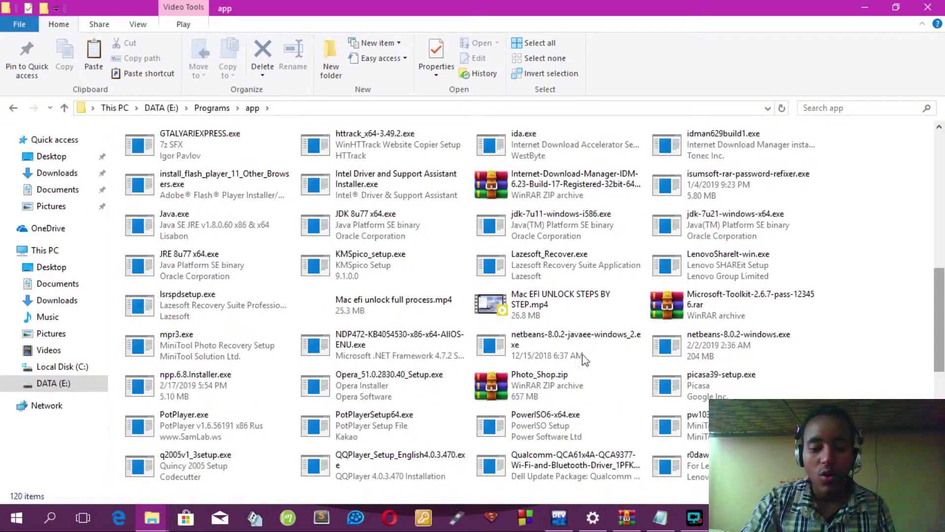
pyautogui.scroll(4, 640, 340)
pyautogui.click(611, 419)
pyautogui.scroll(-3, 660, 388)
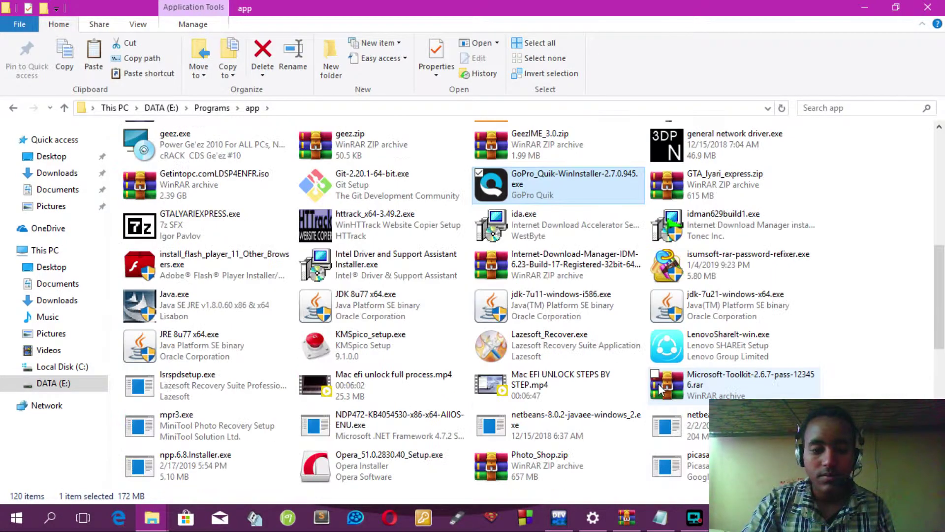
pyautogui.scroll(-3, 660, 389)
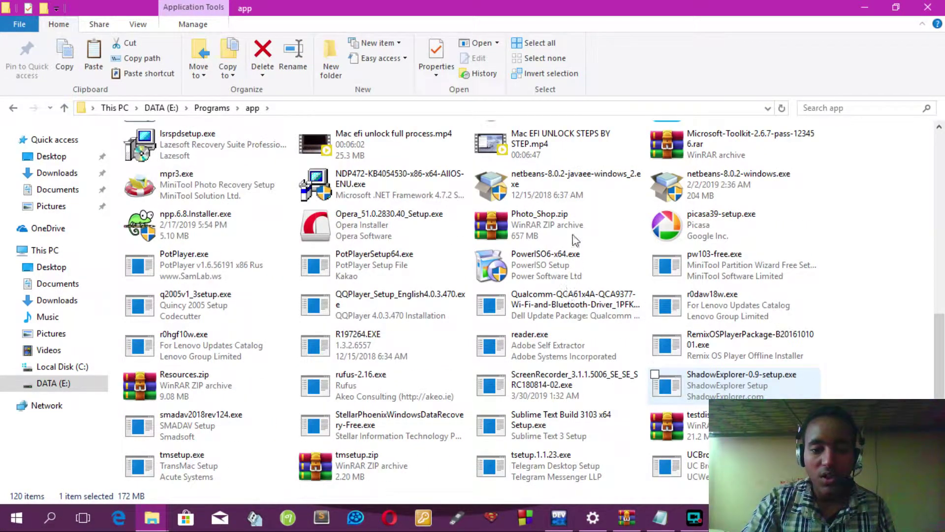
pyautogui.scroll(-3, 574, 236)
pyautogui.scroll(6, 574, 237)
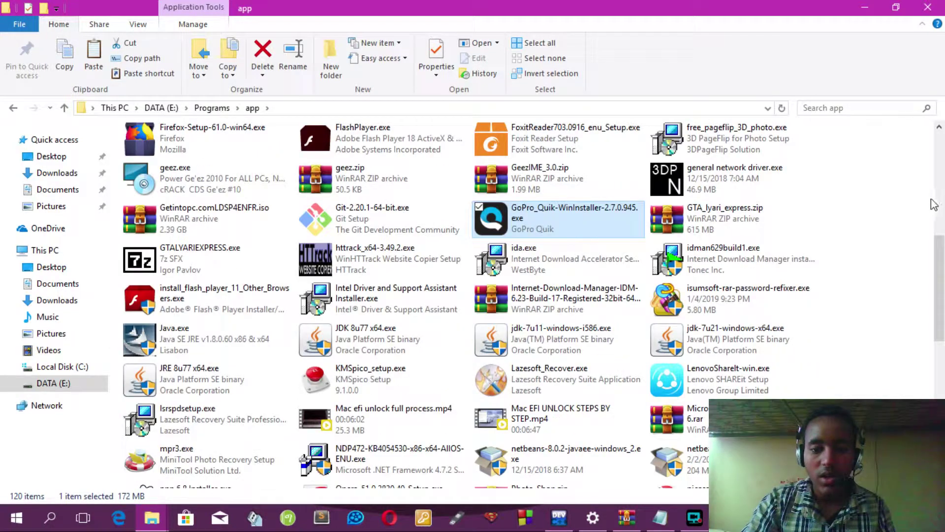
pyautogui.moveTo(940, 266); pyautogui.dragTo(931, 236)
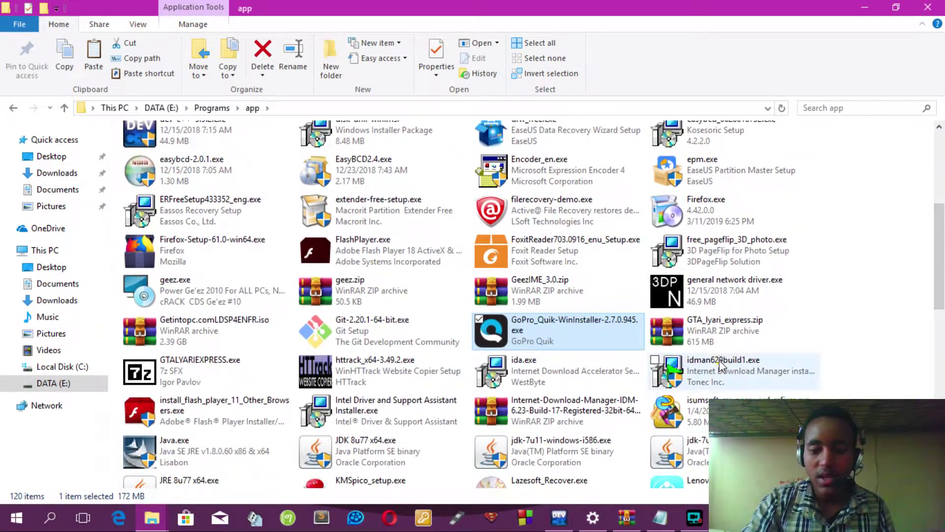
pyautogui.click(722, 366)
pyautogui.doubleClick(719, 360)
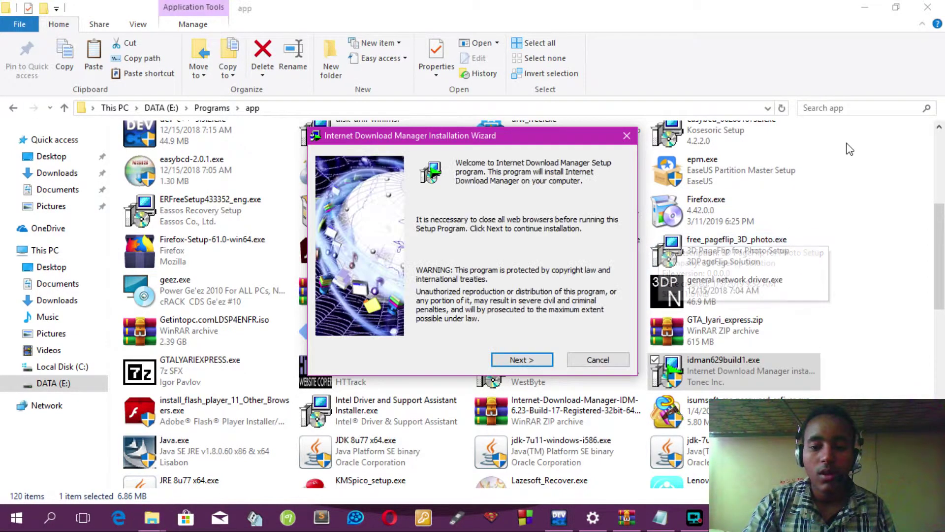
# Install Internet Download Manager, accepting the licence terms and keeping the default destination folder with a desktop icon.
pyautogui.click(520, 360)
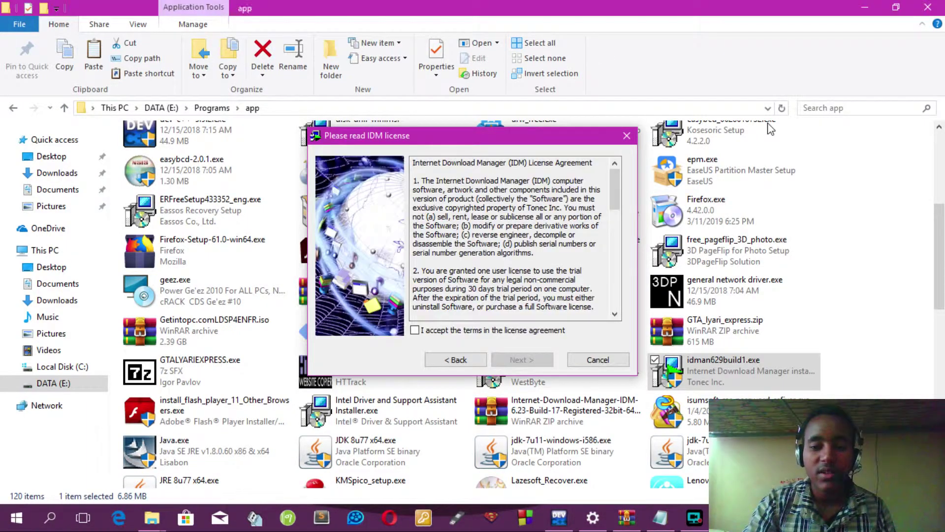
pyautogui.click(881, 6)
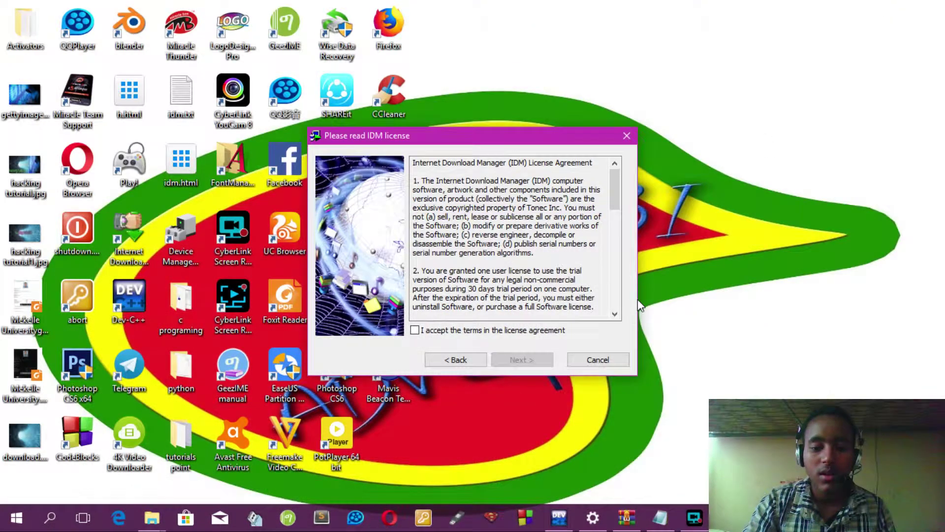
pyautogui.click(435, 334)
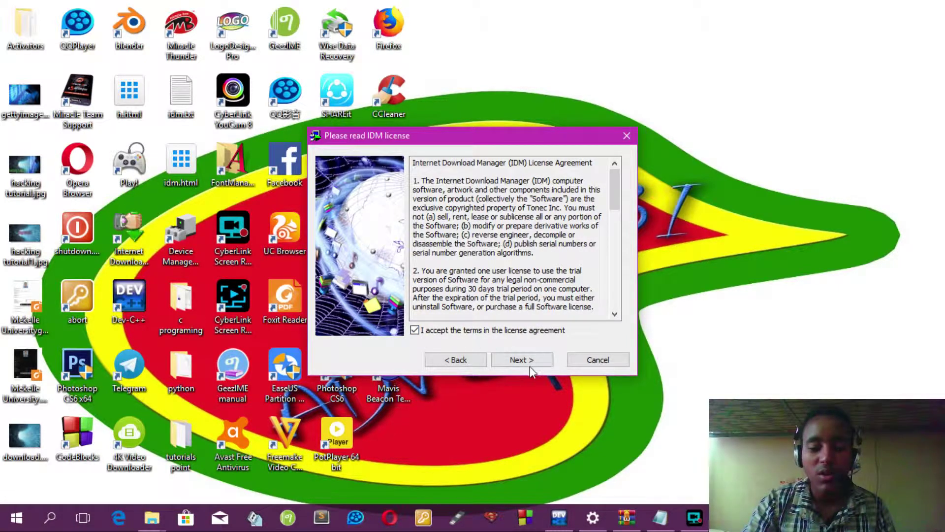
pyautogui.click(522, 360)
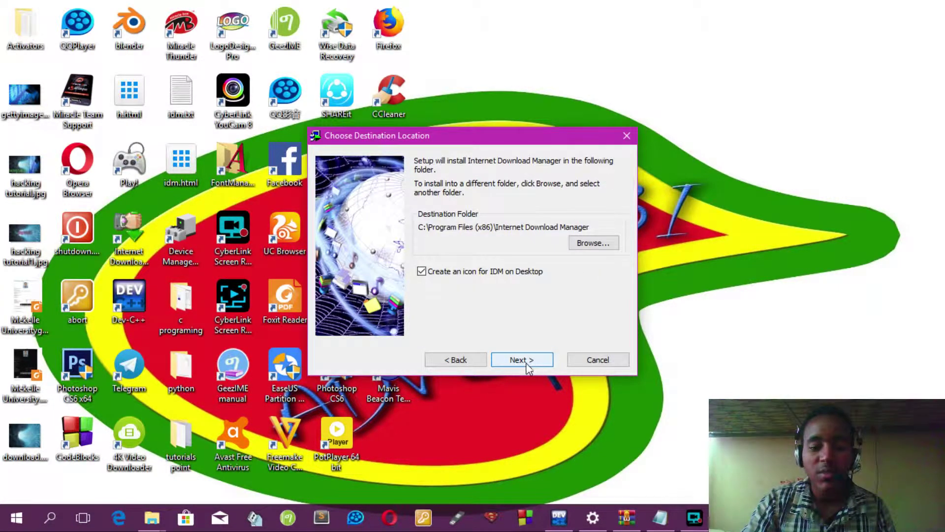
pyautogui.click(520, 362)
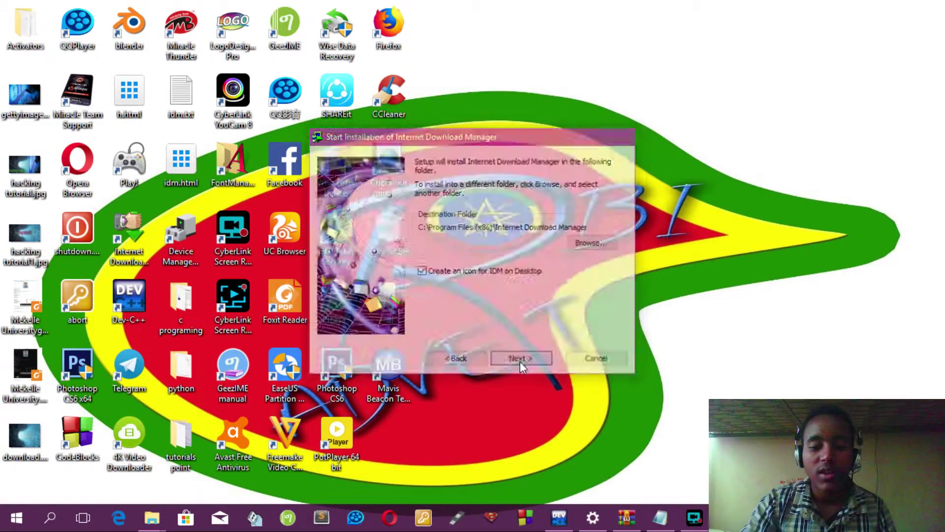
pyautogui.click(520, 361)
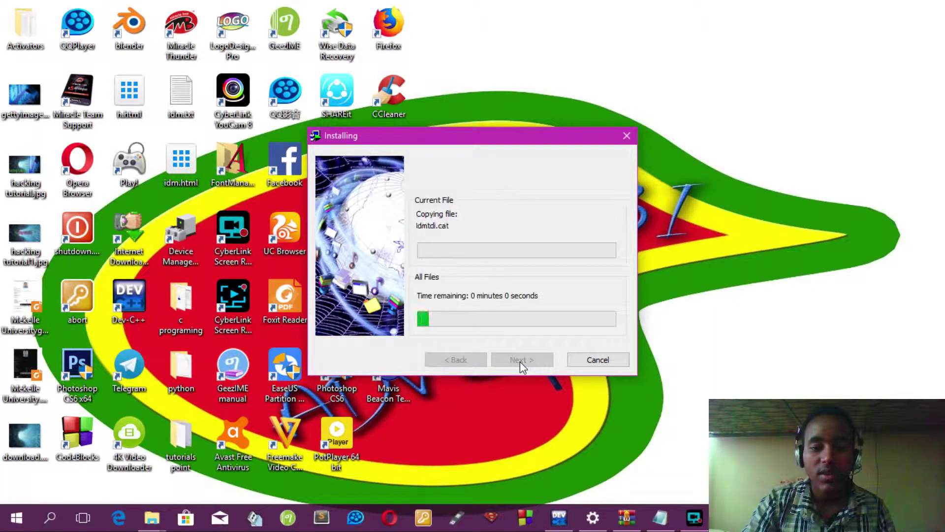
pyautogui.moveTo(480, 144); pyautogui.dragTo(646, 94)
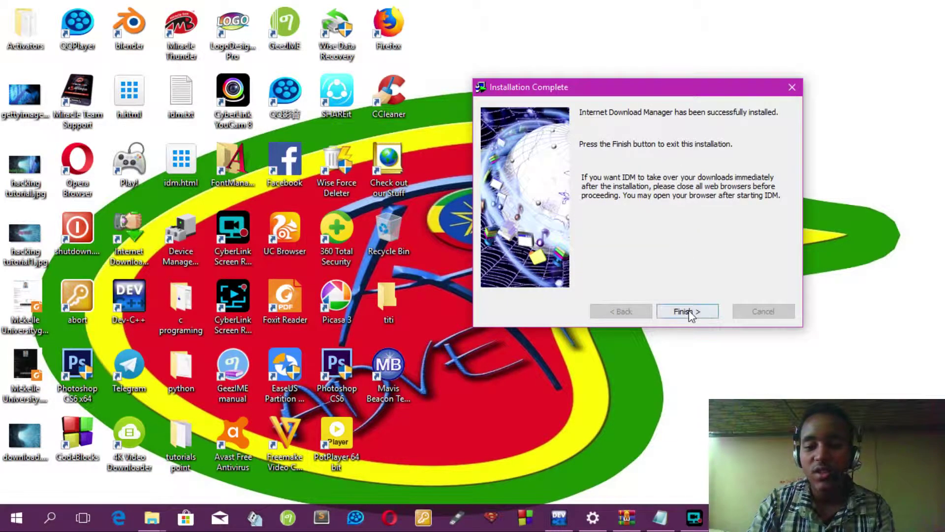
pyautogui.click(689, 312)
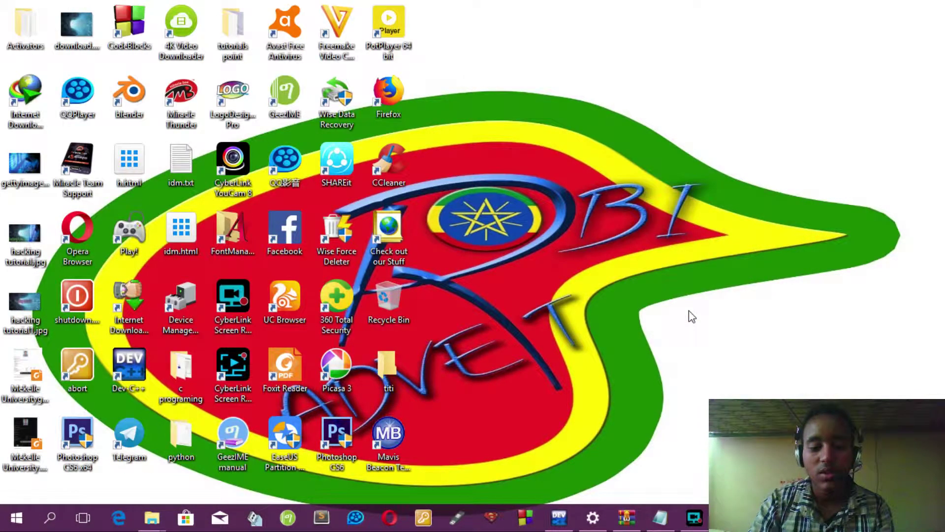
pyautogui.click(589, 236)
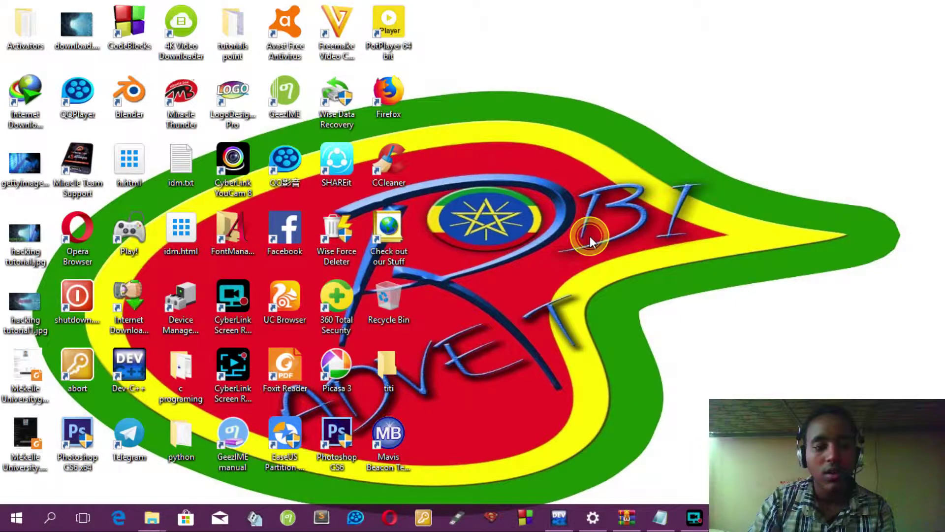
pyautogui.rightClick(598, 126)
pyautogui.click(643, 166)
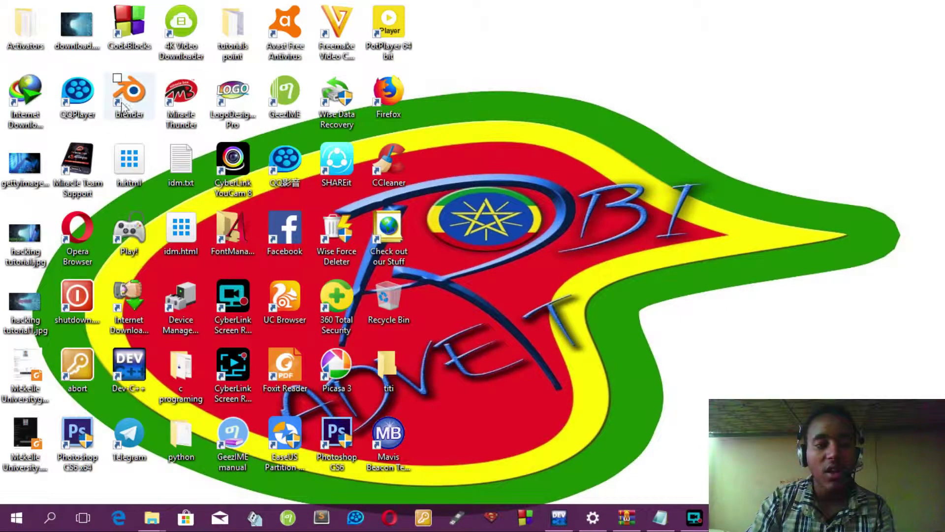
# Launch Internet Download Manager from the desktop and acknowledge the Mozilla Firefox integration notice.
pyautogui.doubleClick(29, 115)
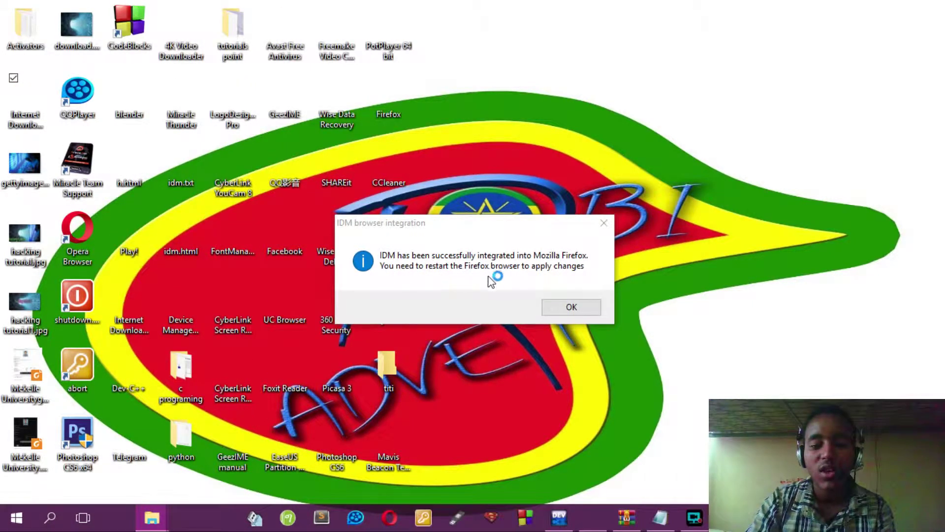
pyautogui.click(574, 305)
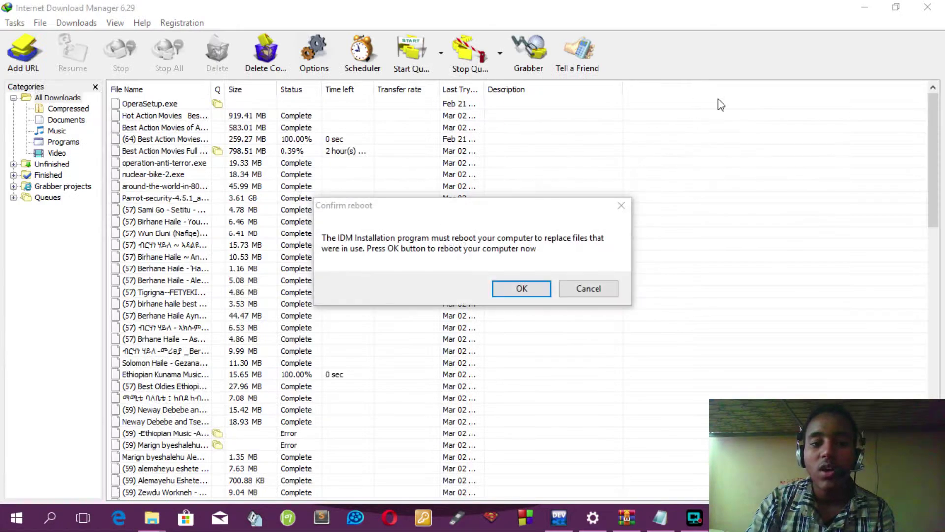
# Accept the installer's reboot request, stop the reboot countdown, and answer Yes to the remaining prompt.
pyautogui.click(516, 289)
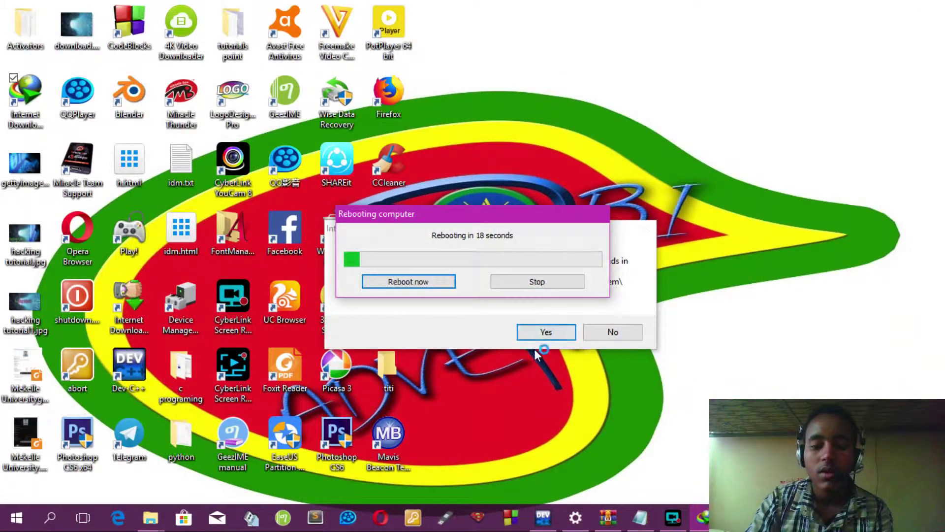
pyautogui.click(536, 283)
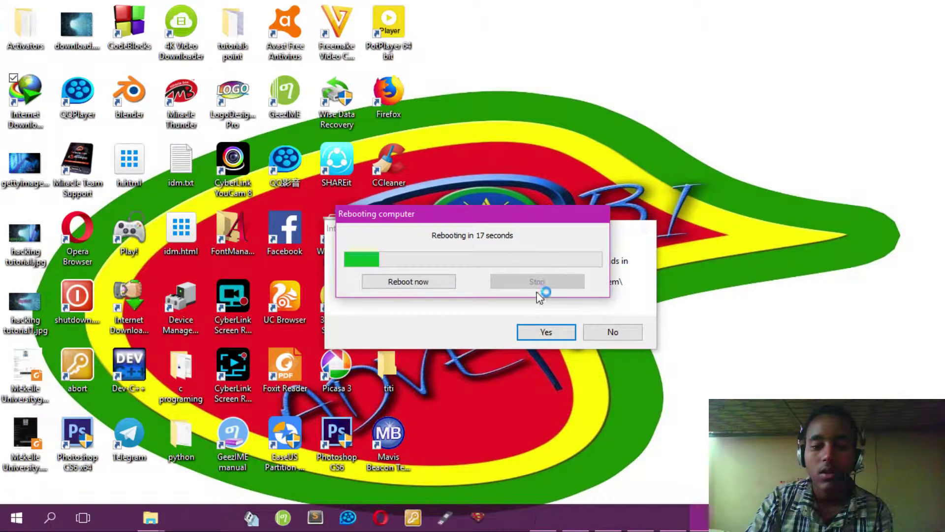
pyautogui.click(546, 333)
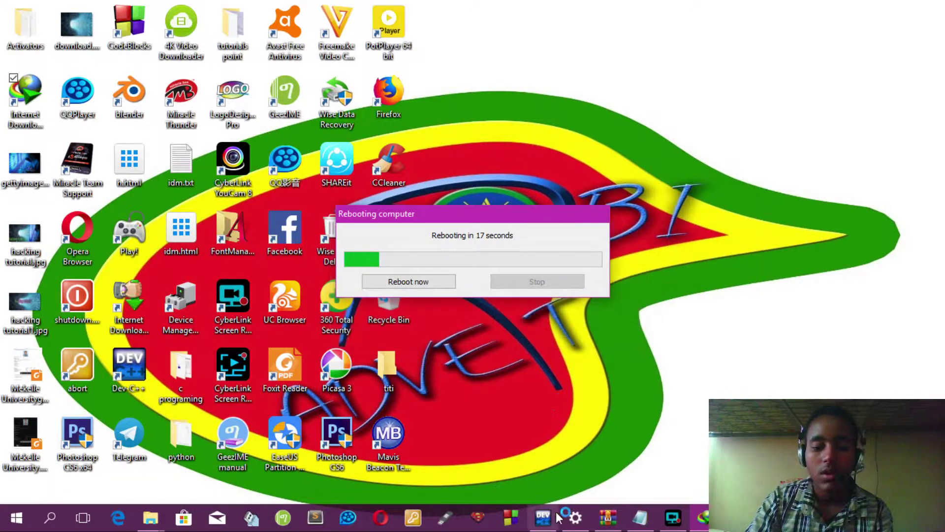
# Move the Rebooting computer dialog away from the middle of the desktop.
pyautogui.click(412, 522)
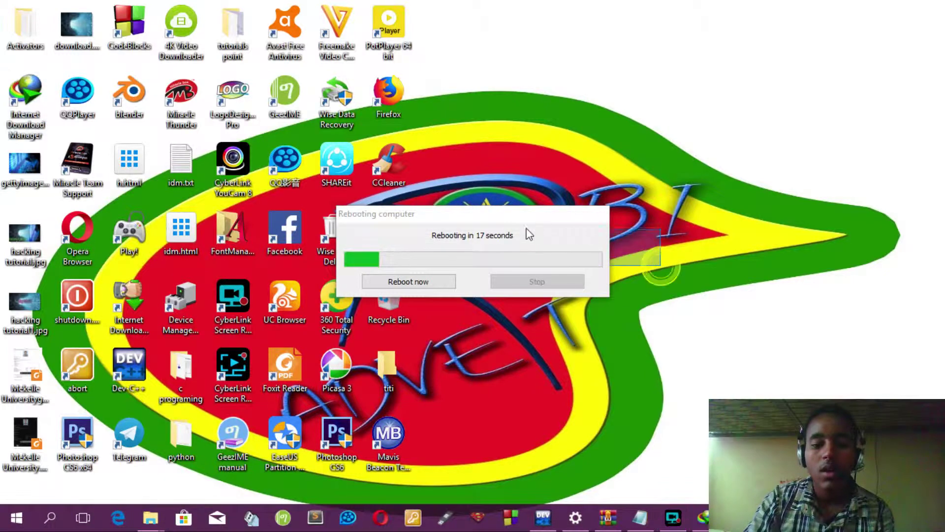
pyautogui.click(519, 230)
pyautogui.moveTo(487, 220); pyautogui.dragTo(701, 2)
pyautogui.click(653, 224)
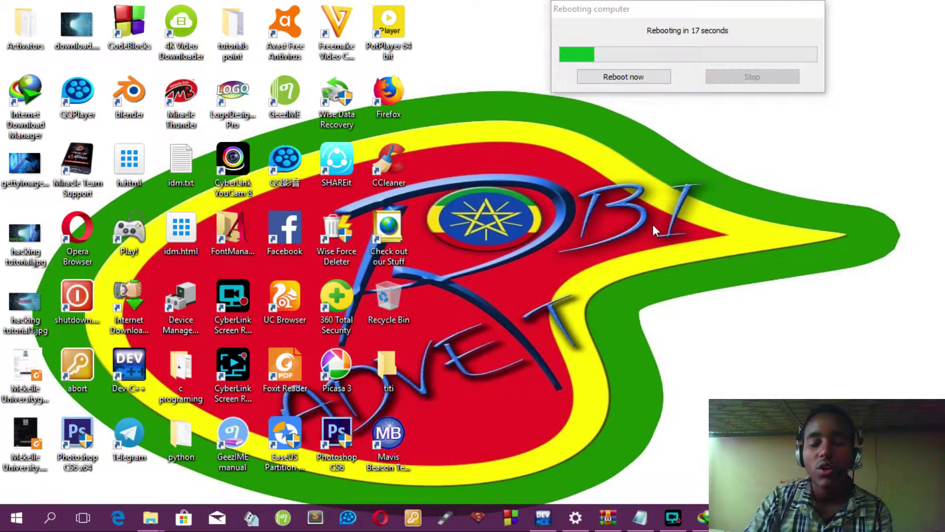
# Refresh the desktop twice.
pyautogui.rightClick(610, 315)
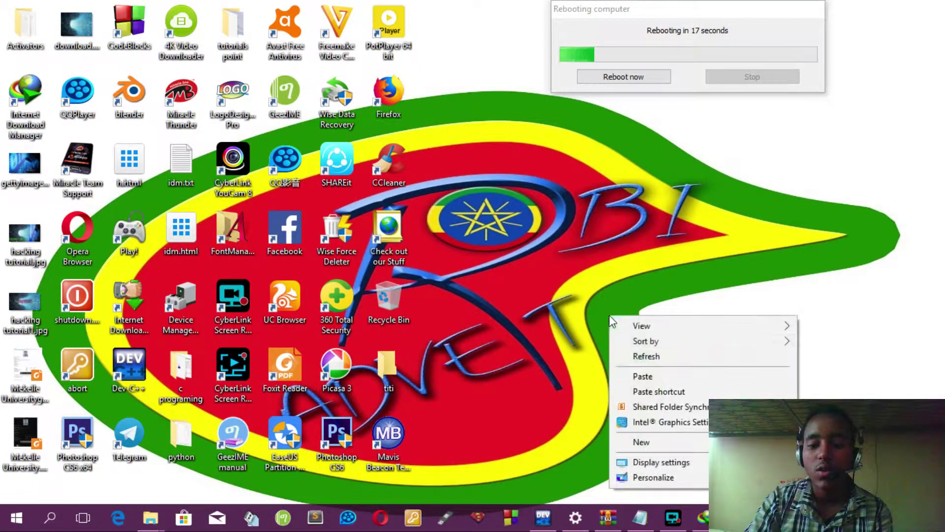
pyautogui.click(642, 357)
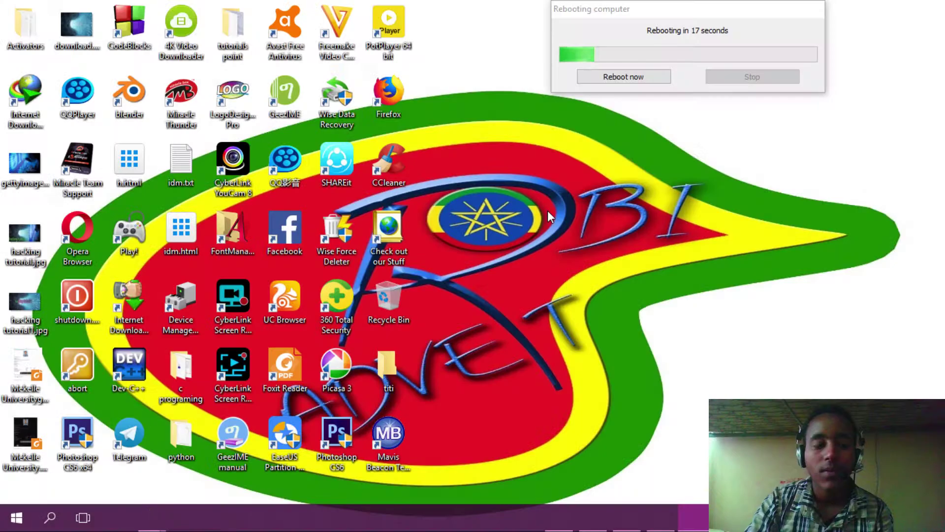
pyautogui.rightClick(548, 211)
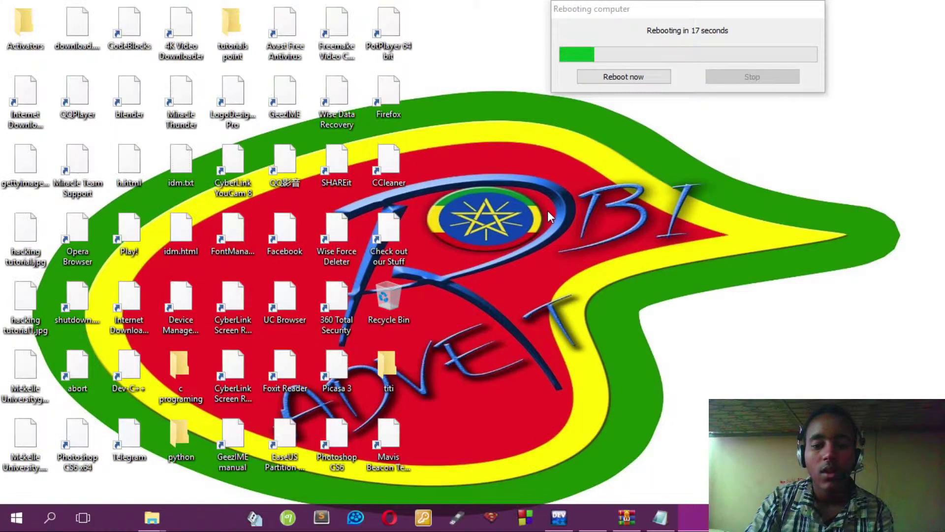
pyautogui.click(593, 254)
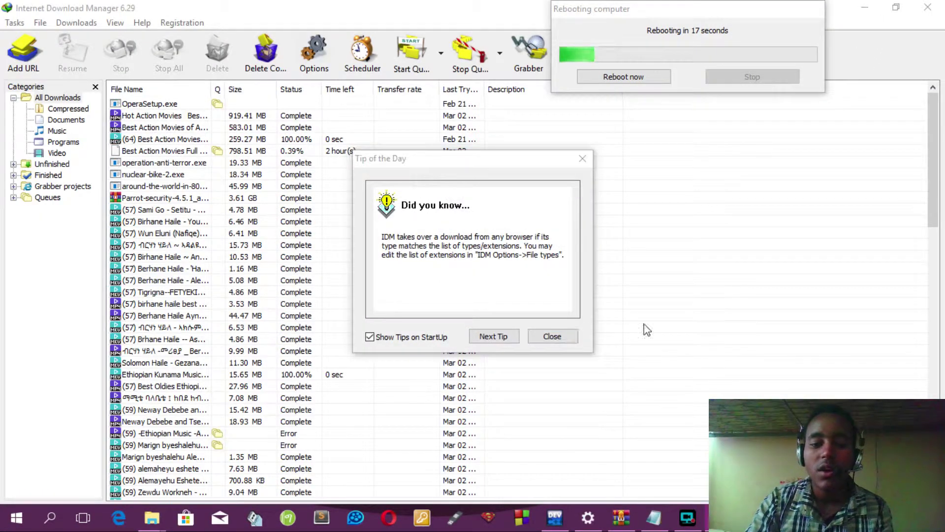
# Dismiss the Tip of the Day and check Internet Download Manager's registration options before closing its window.
pyautogui.click(559, 334)
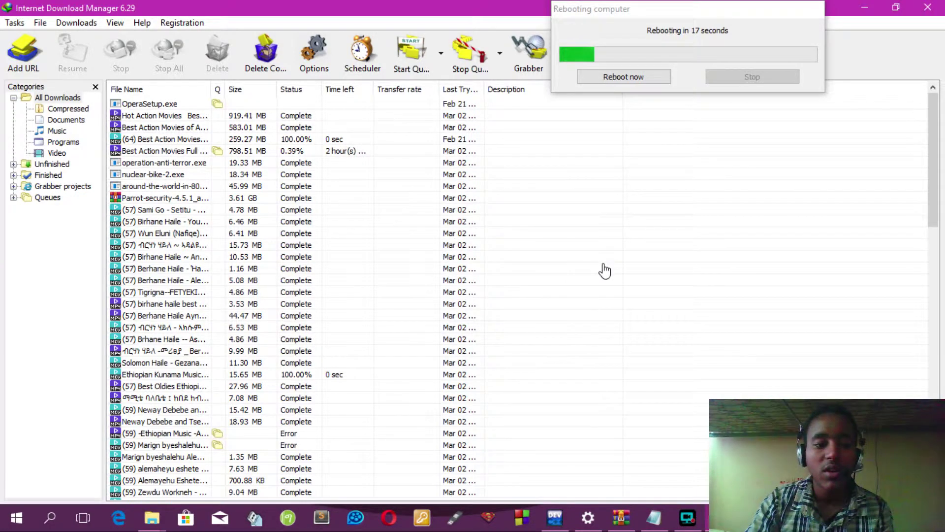
pyautogui.click(167, 25)
pyautogui.click(310, 21)
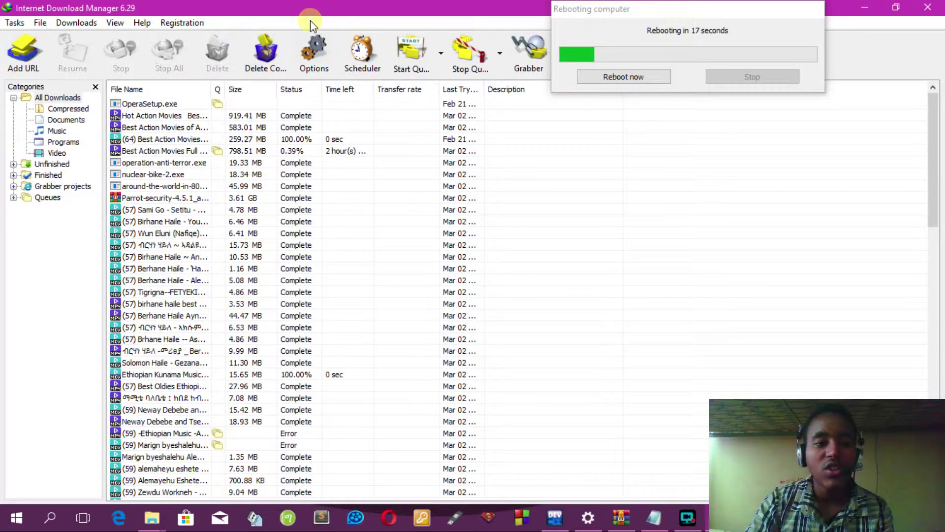
pyautogui.click(941, 5)
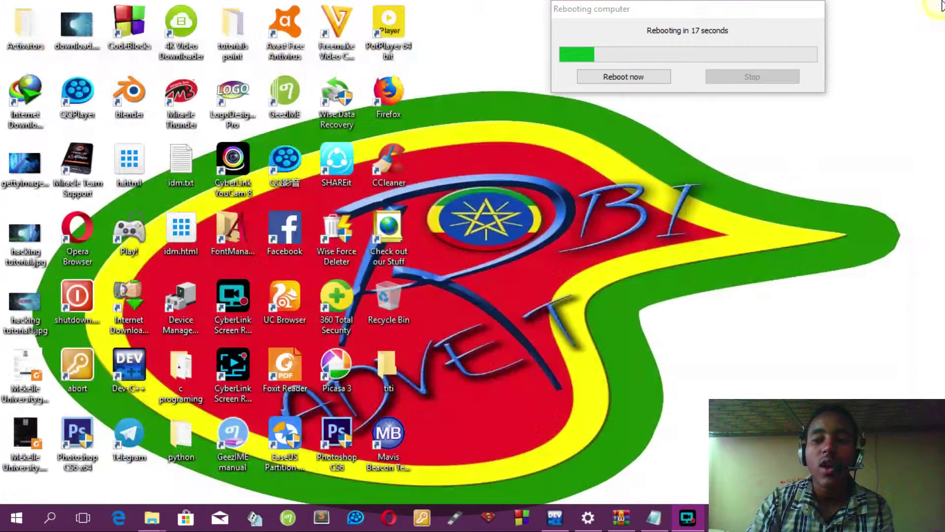
# Refresh the desktop three times.
pyautogui.rightClick(615, 389)
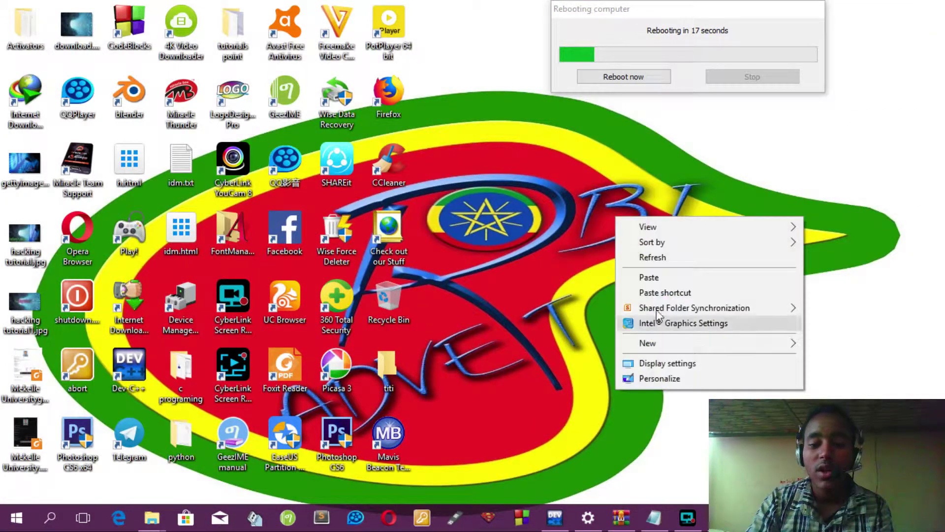
pyautogui.click(690, 256)
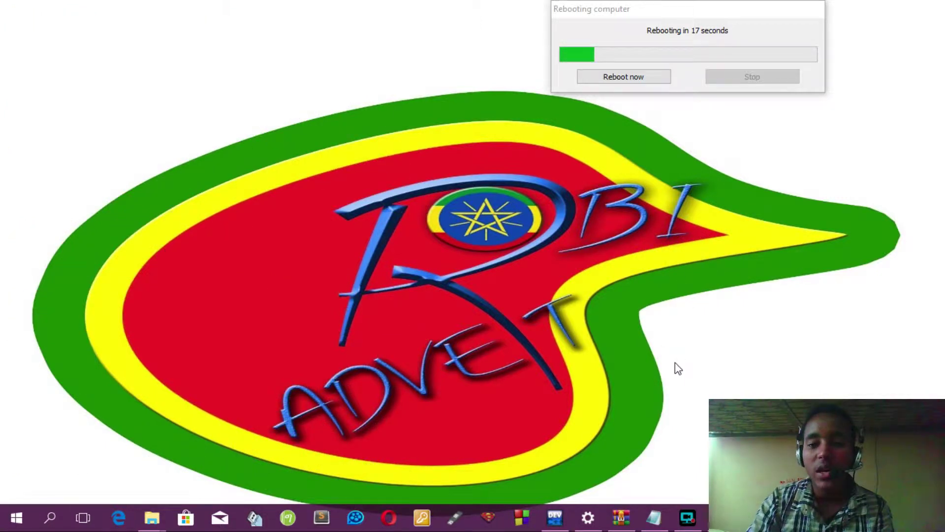
pyautogui.rightClick(618, 306)
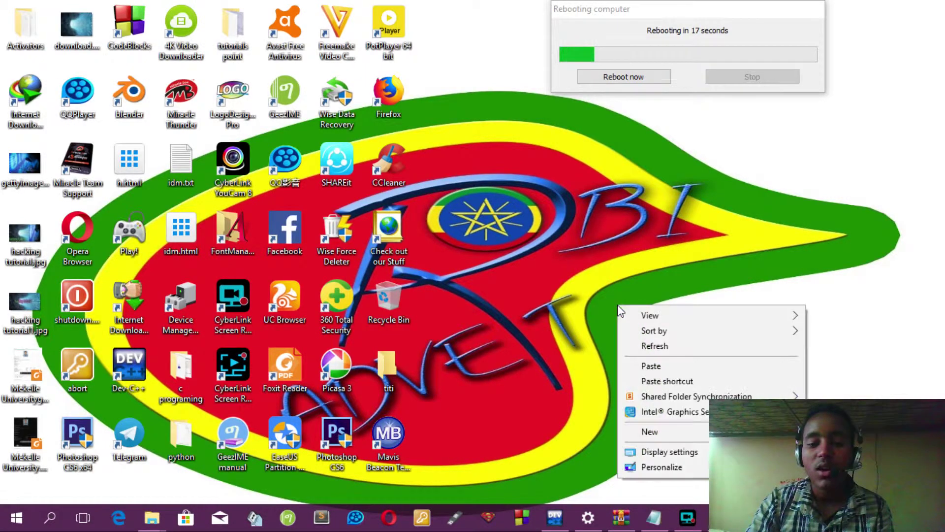
pyautogui.click(647, 347)
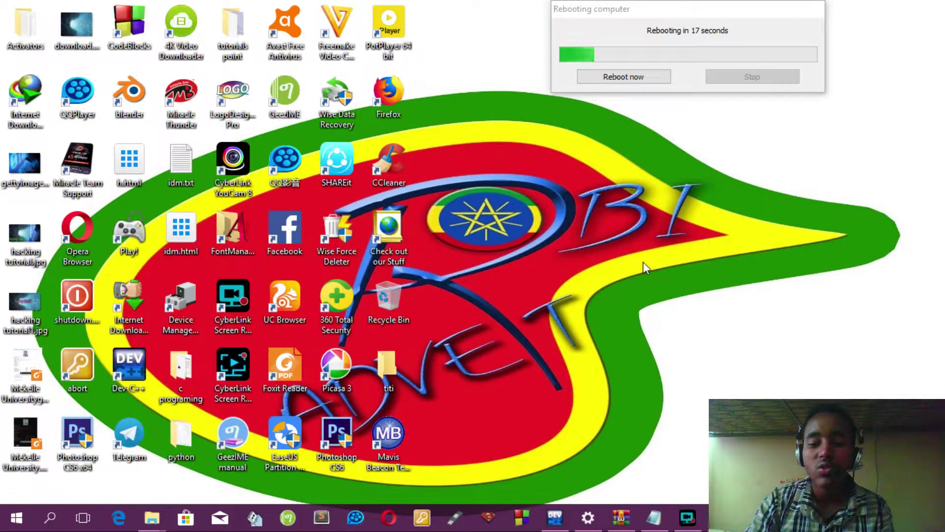
pyautogui.rightClick(643, 261)
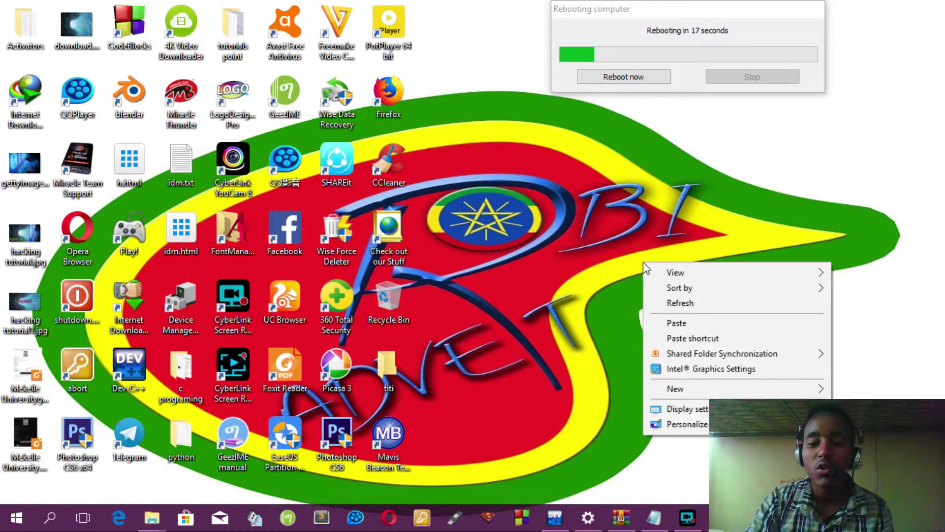
pyautogui.click(675, 304)
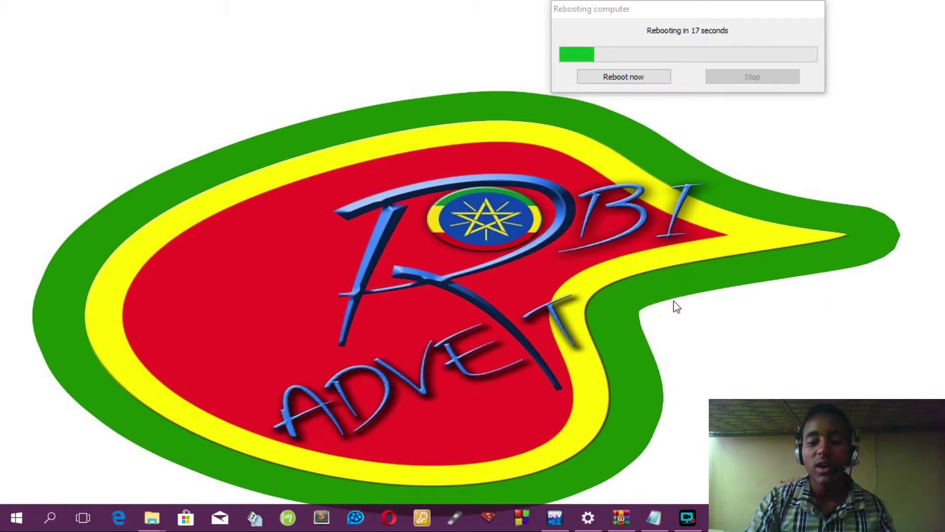